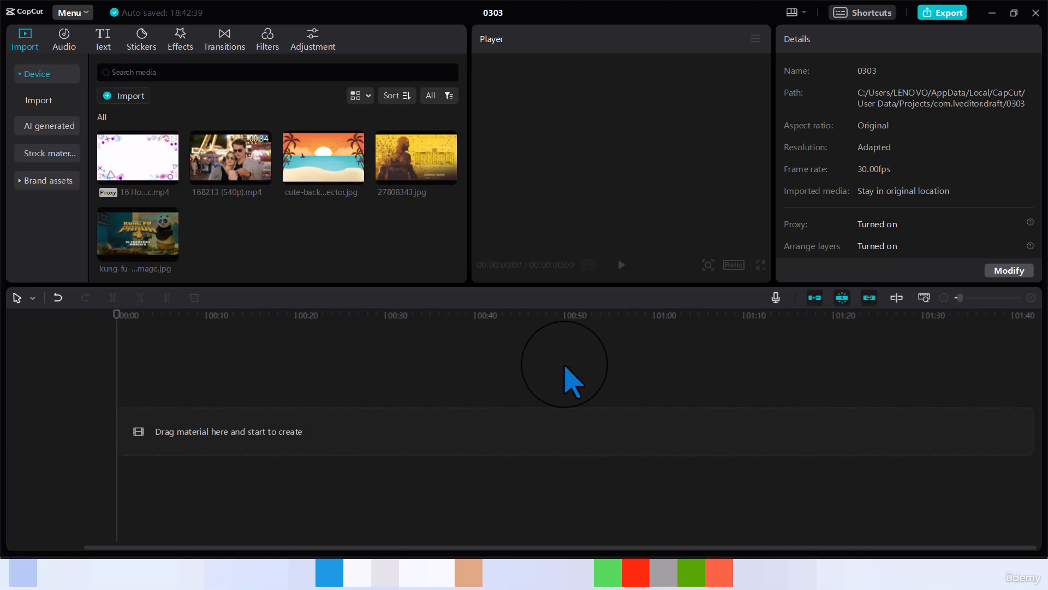
Add the kung-fu-panda-4-share-image.jpg poster to the timeline as a 5-second clip.
left_click(171, 252)
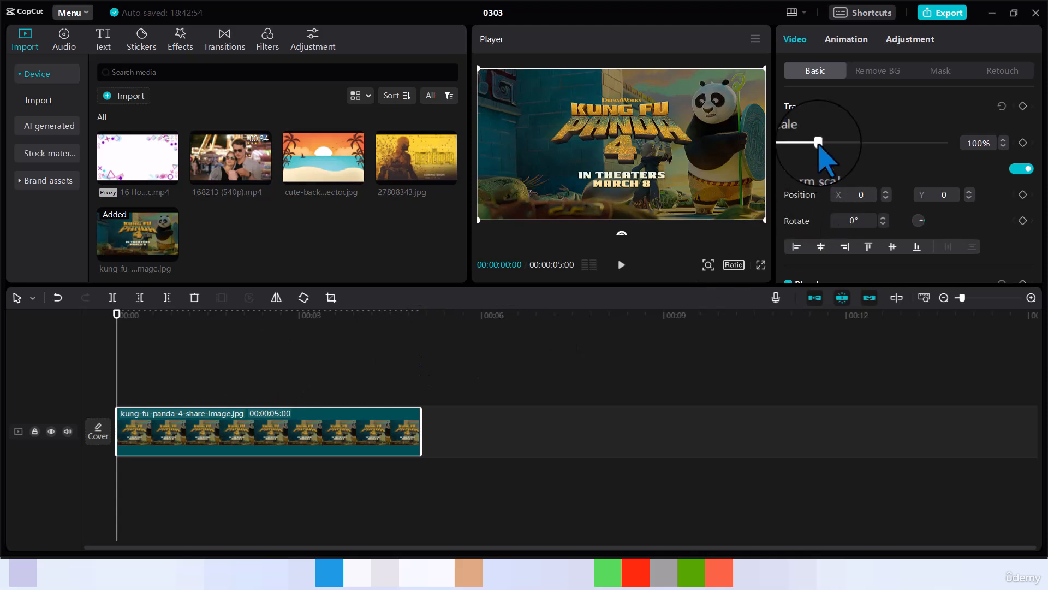
Keyframe the panda poster at 365% scale at its start and 296% at frame 17.
left_click_drag(818, 142, 902, 141)
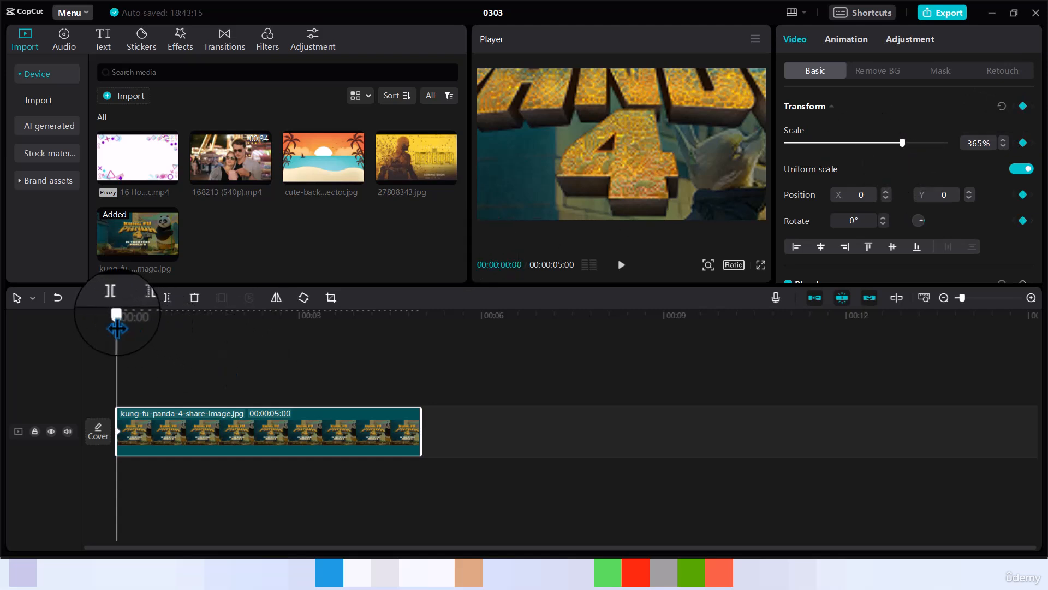
left_click_drag(116, 328, 151, 328)
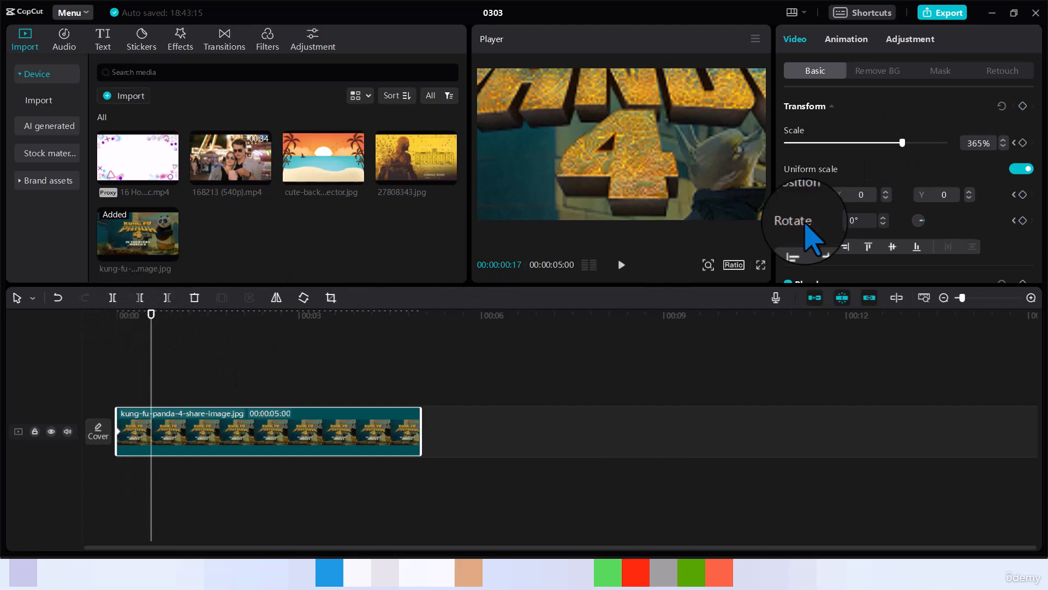
left_click_drag(902, 143, 881, 144)
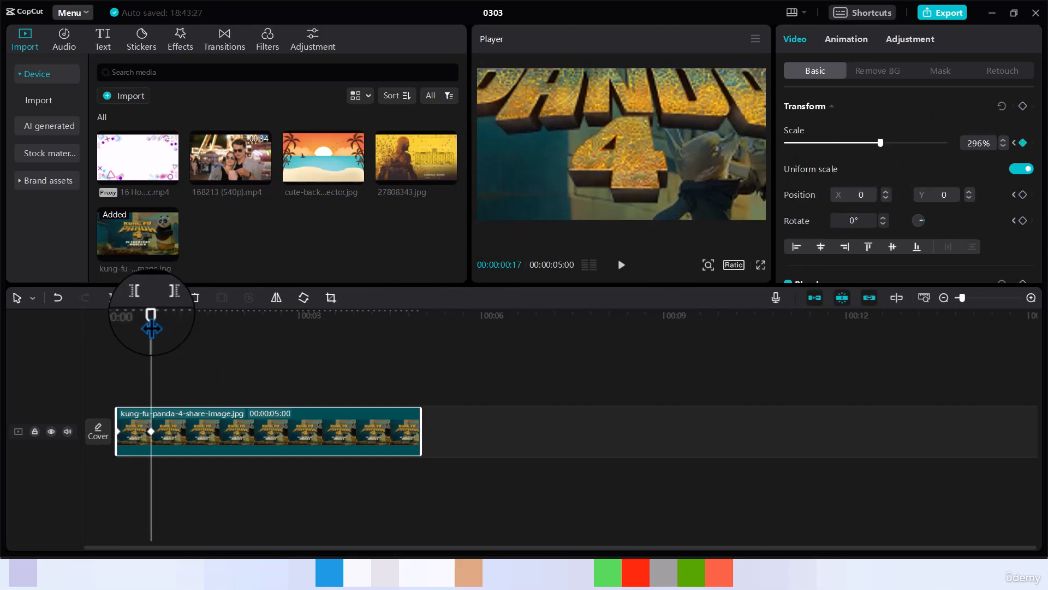
Add scale keyframes of 229% at 1:17, 162% at 3:00 and 102% at 3:29.
left_click_drag(151, 328, 212, 328)
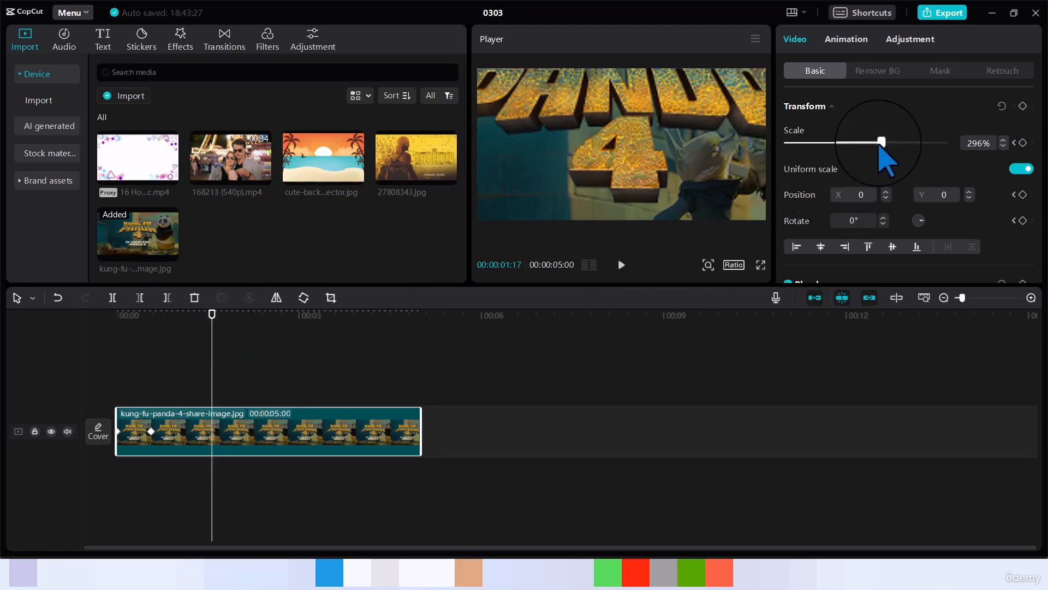
left_click_drag(882, 143, 859, 143)
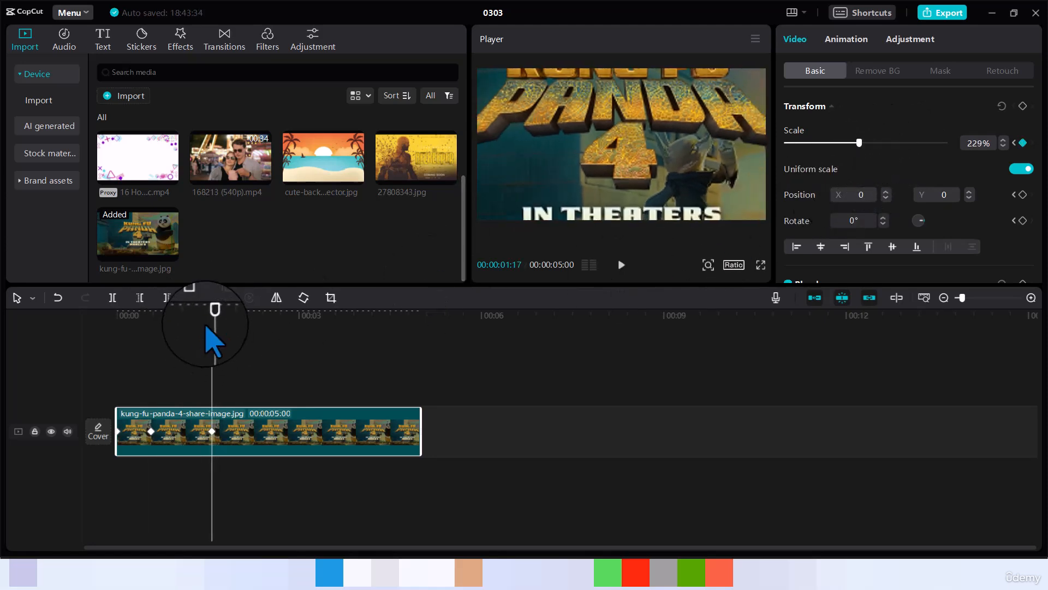
left_click_drag(212, 317, 299, 327)
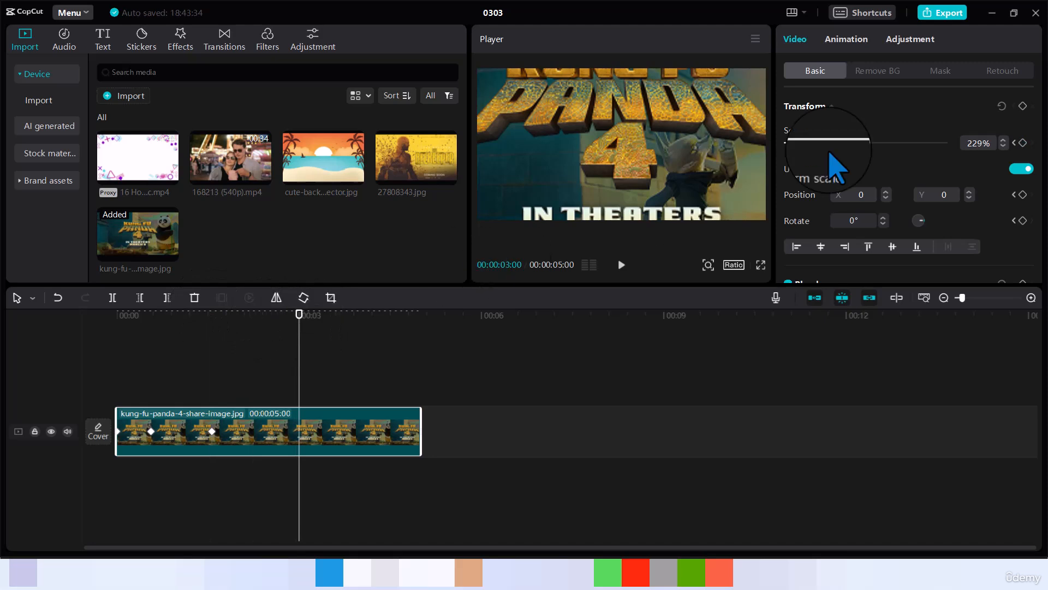
left_click_drag(859, 143, 838, 143)
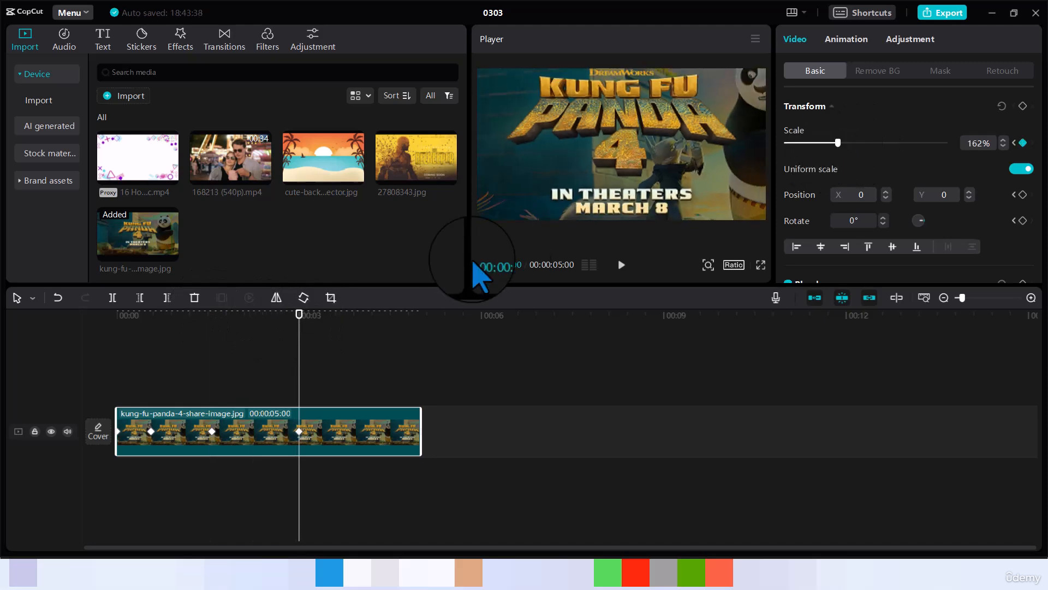
left_click_drag(300, 328, 359, 315)
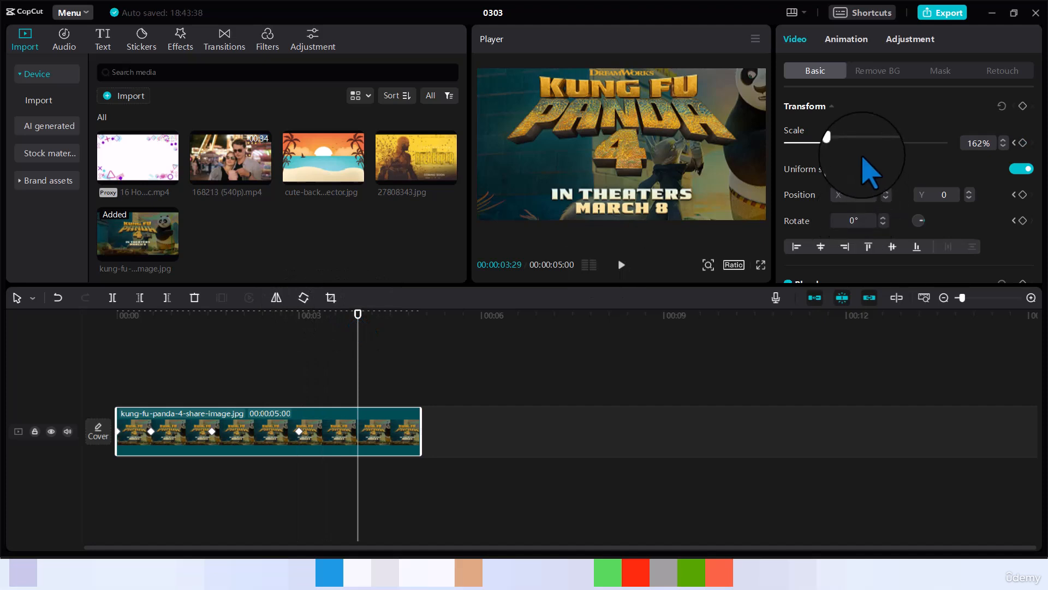
left_click(818, 143)
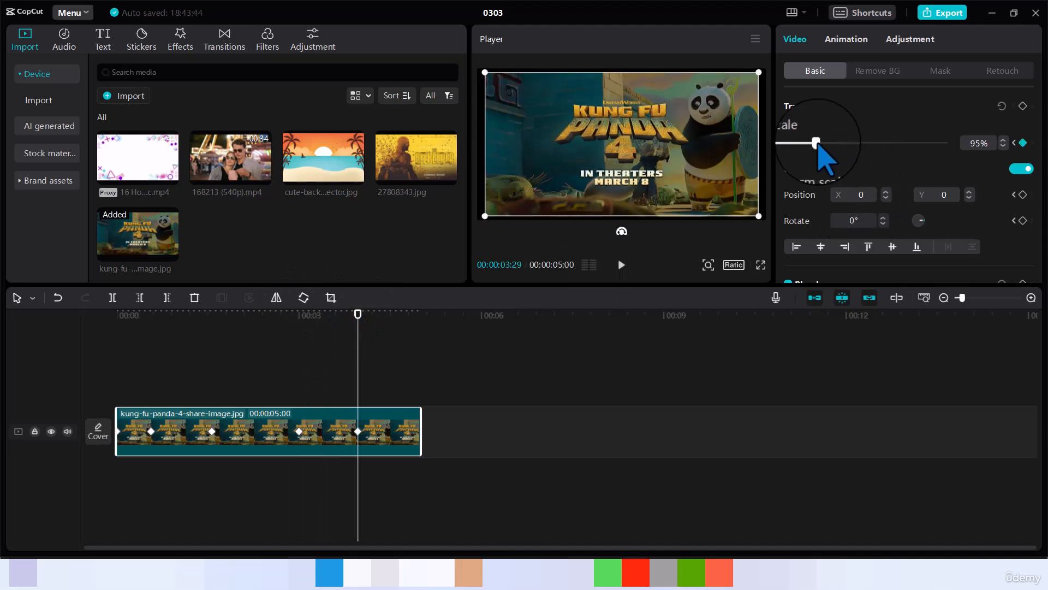
left_click_drag(817, 144, 820, 145)
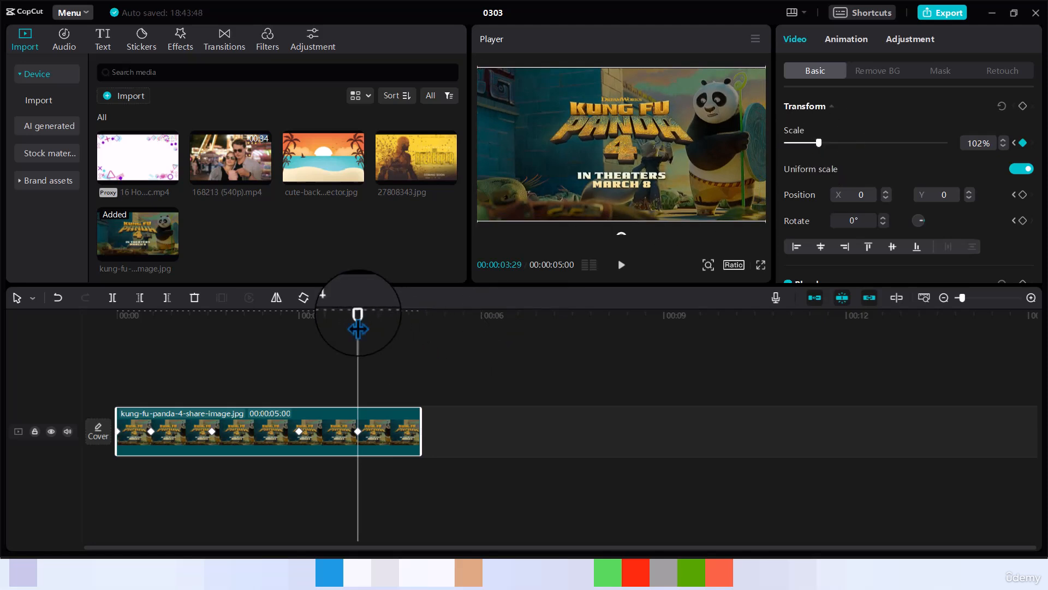
Rewind to the clip's start and preview the zoom-out animation.
left_click_drag(358, 328, 109, 376)
key("space")
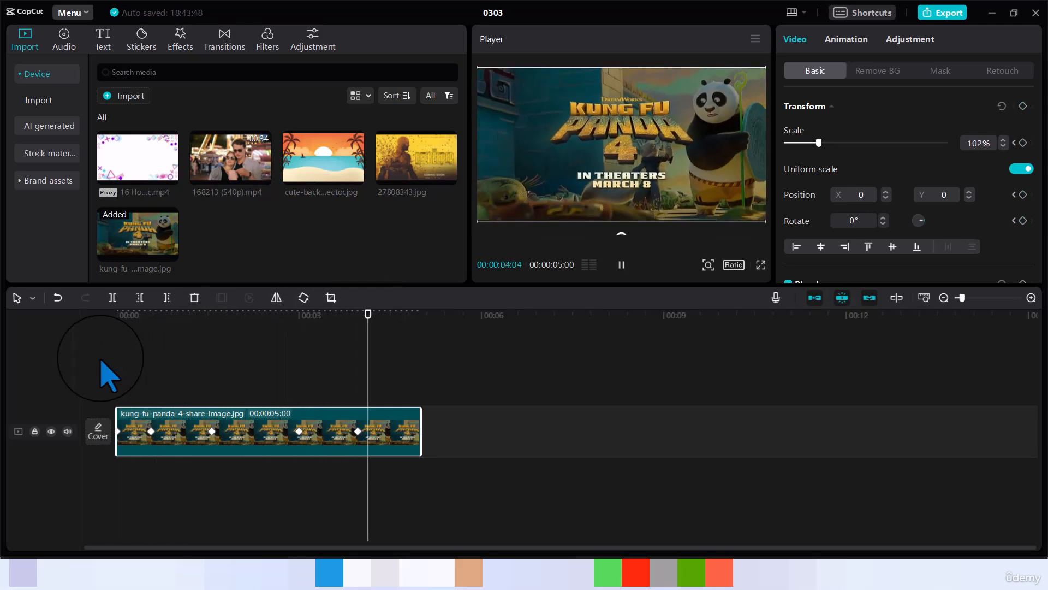
key("space")
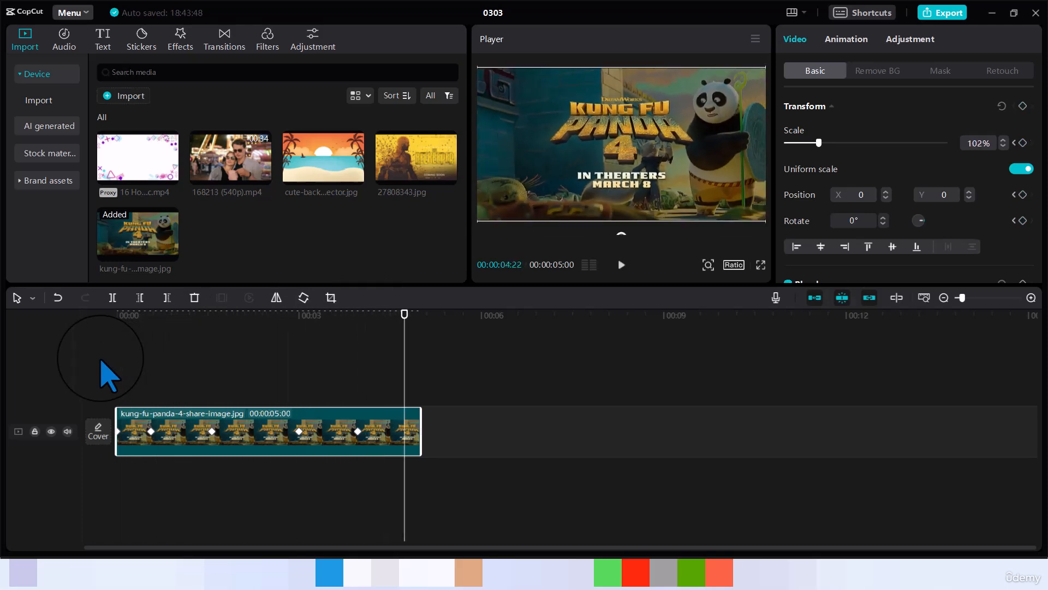
Show the poster clip's Scale, x, y and Rotate keyframe lanes on the timeline.
left_click(151, 431)
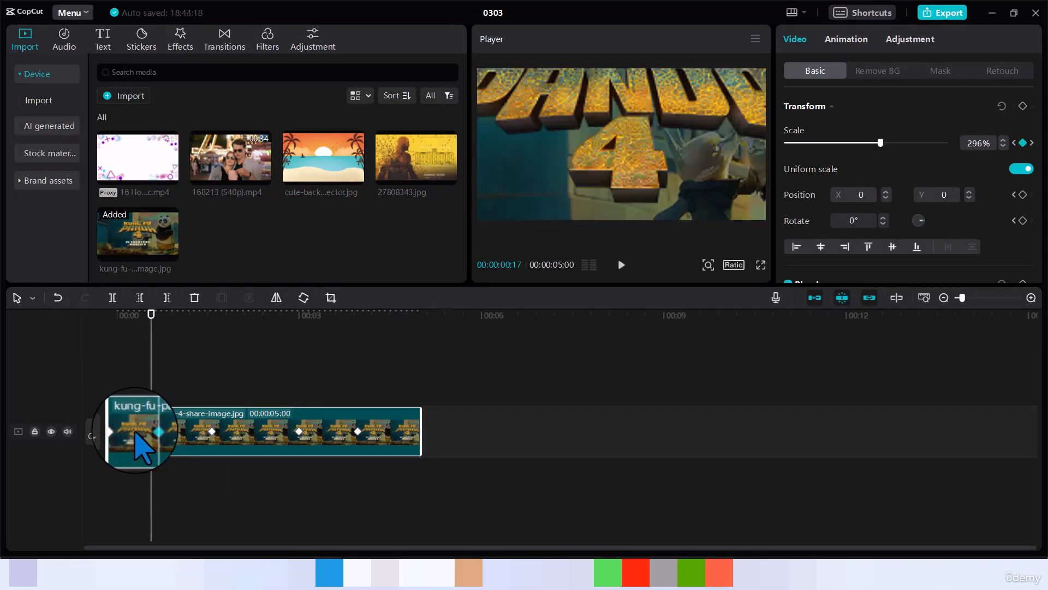
right_click(137, 440)
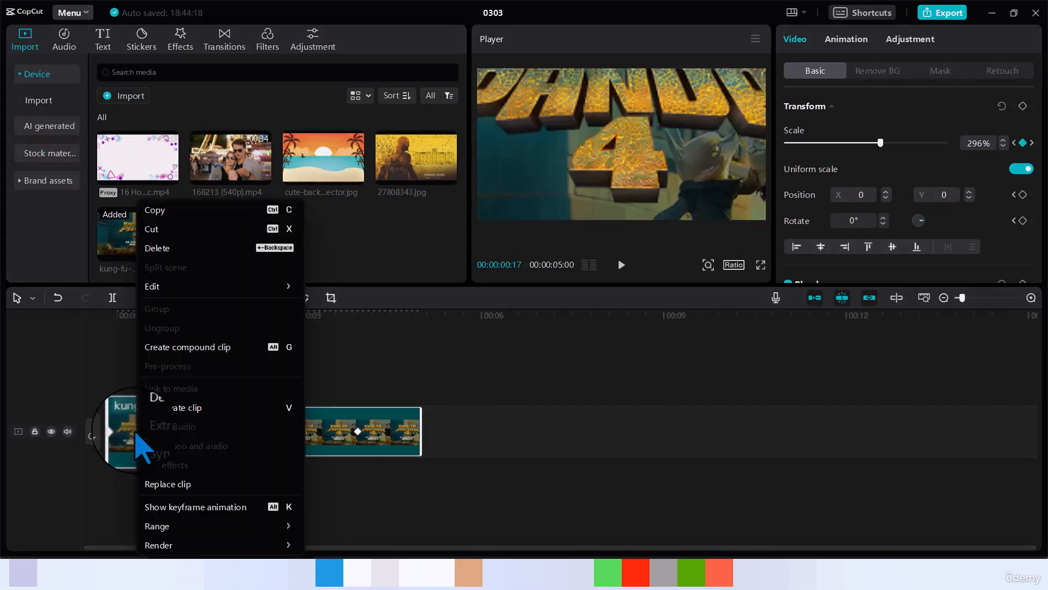
left_click(200, 507)
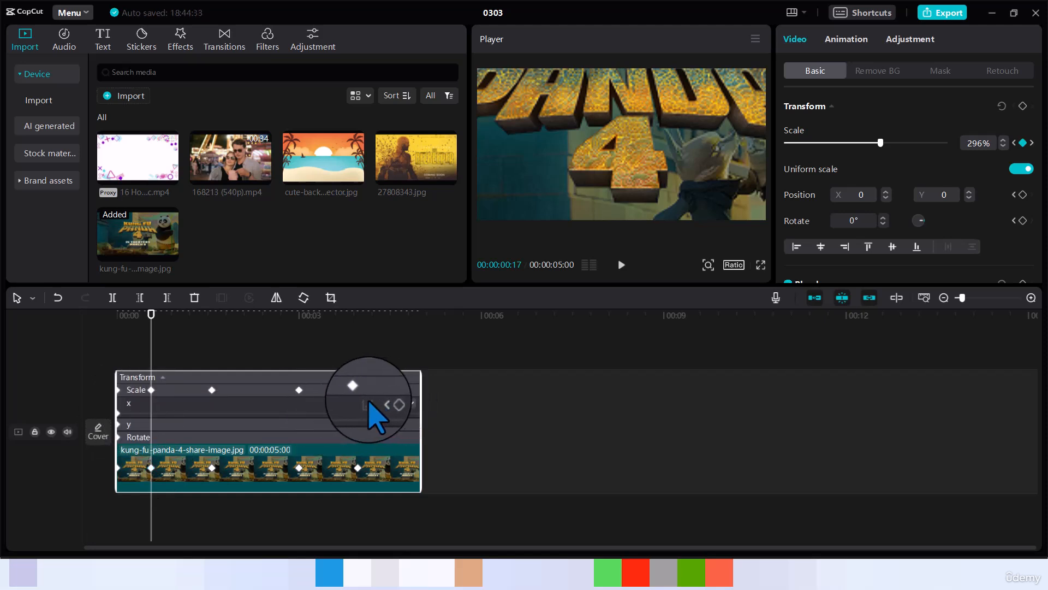
left_click(411, 403)
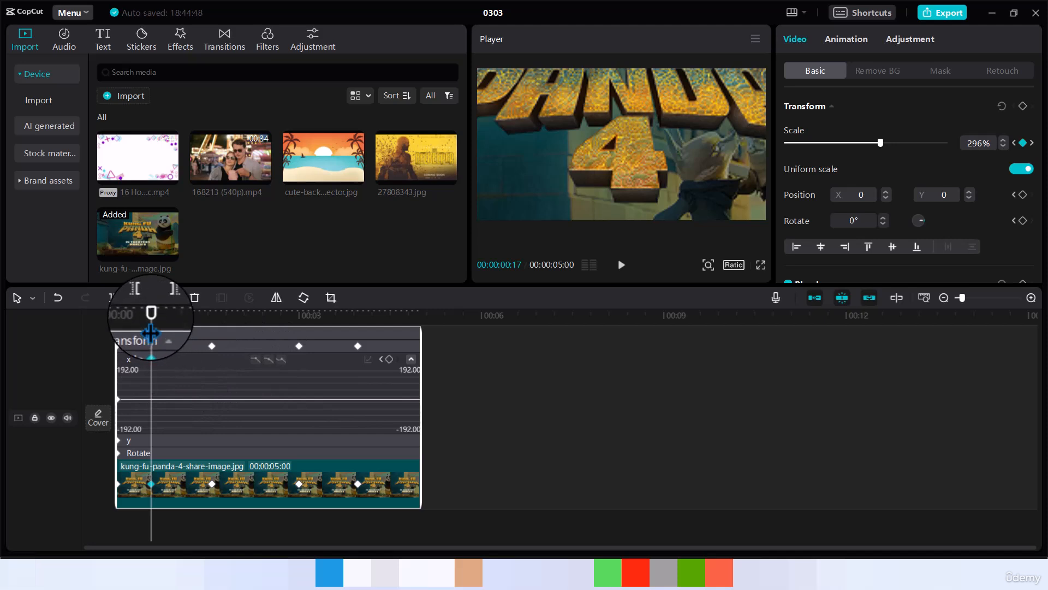
left_click(211, 346)
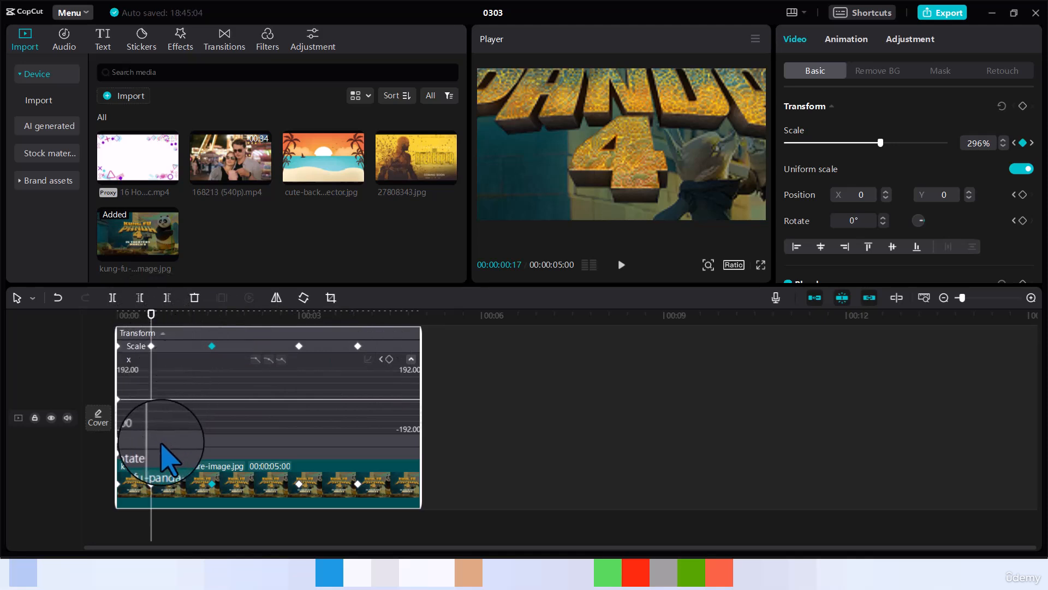
left_click(126, 442)
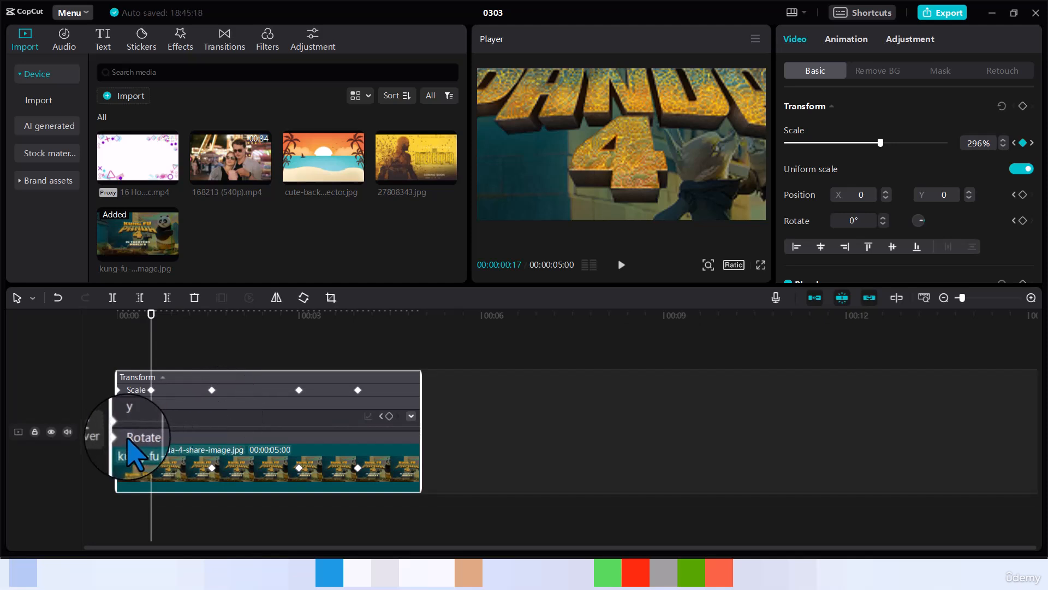
Re-expand the keyframe lanes and open the value graph for the first Scale keyframe.
left_click(143, 379)
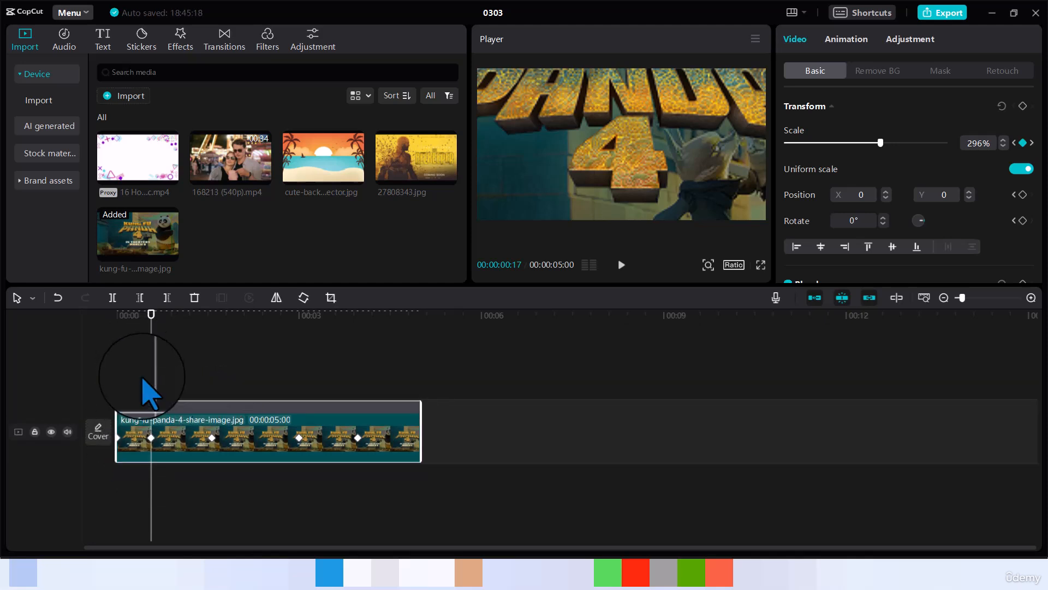
left_click(159, 408)
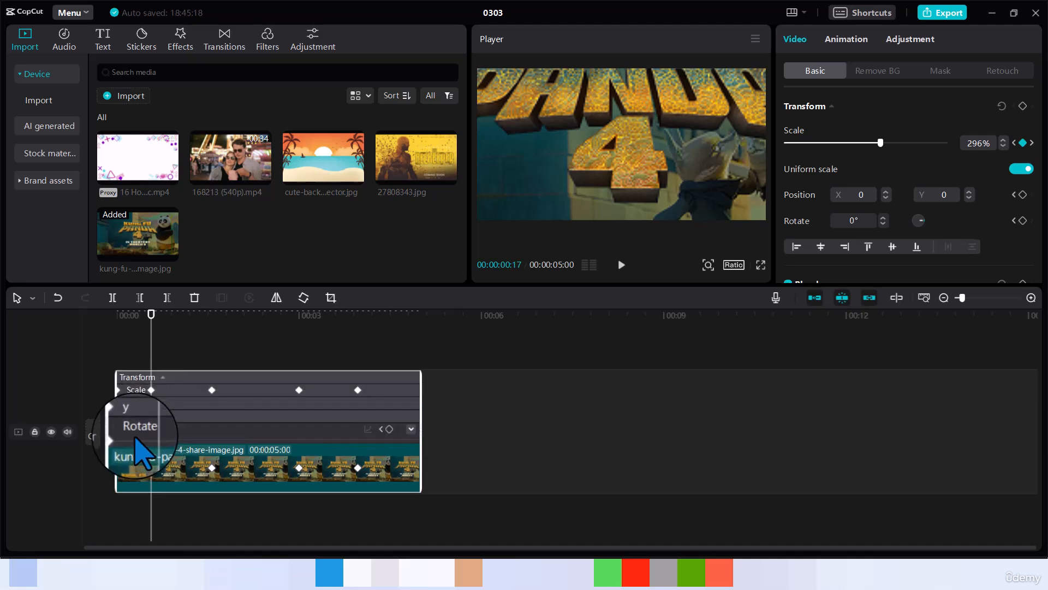
left_click(152, 400)
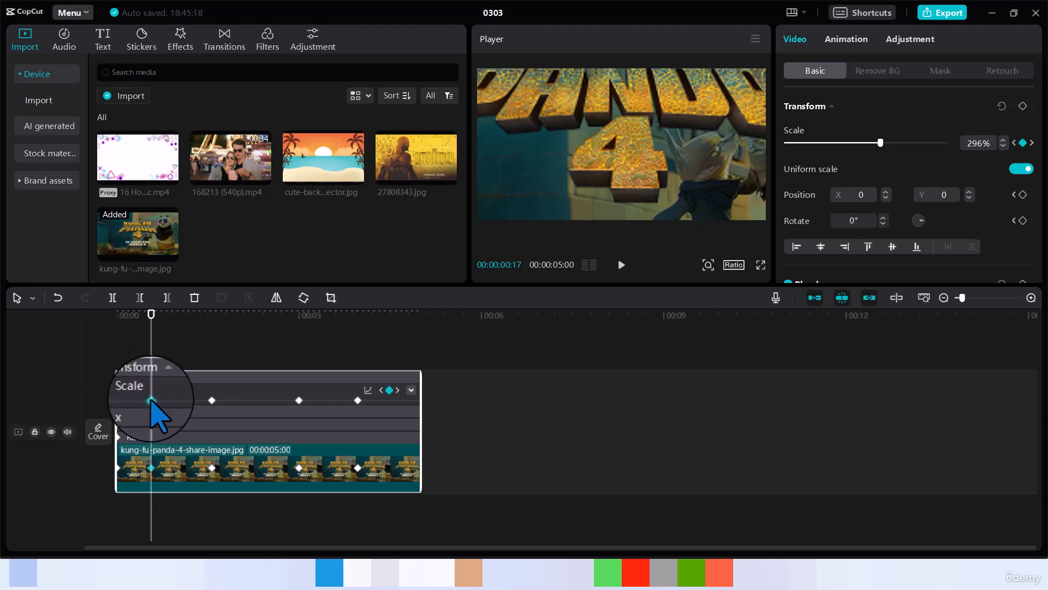
left_click(412, 389)
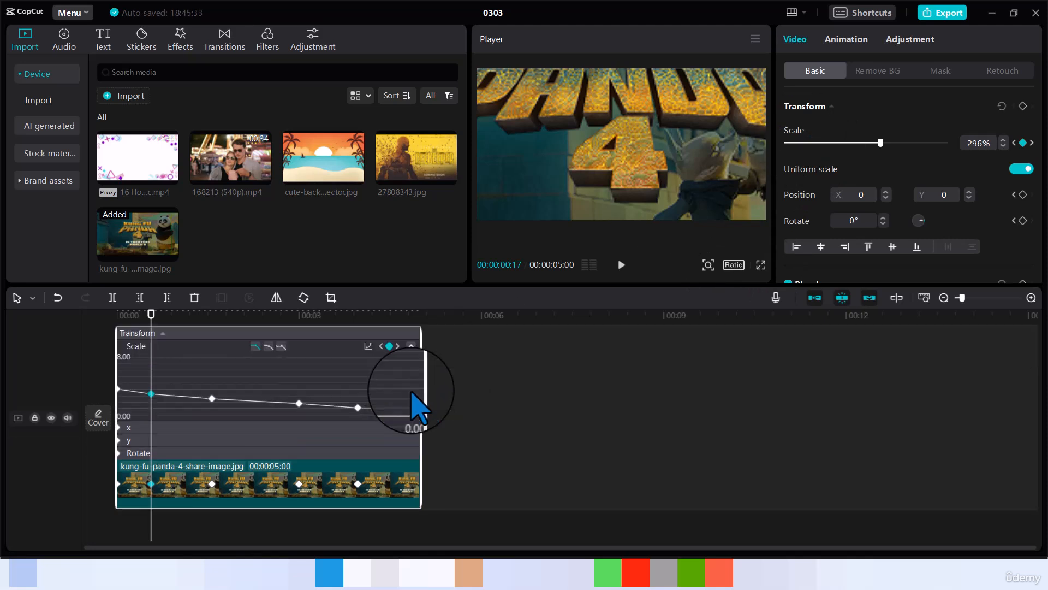
Select the Scale keyframes at 1:17 and 3:29 on the curve, then close the graph.
left_click(212, 484)
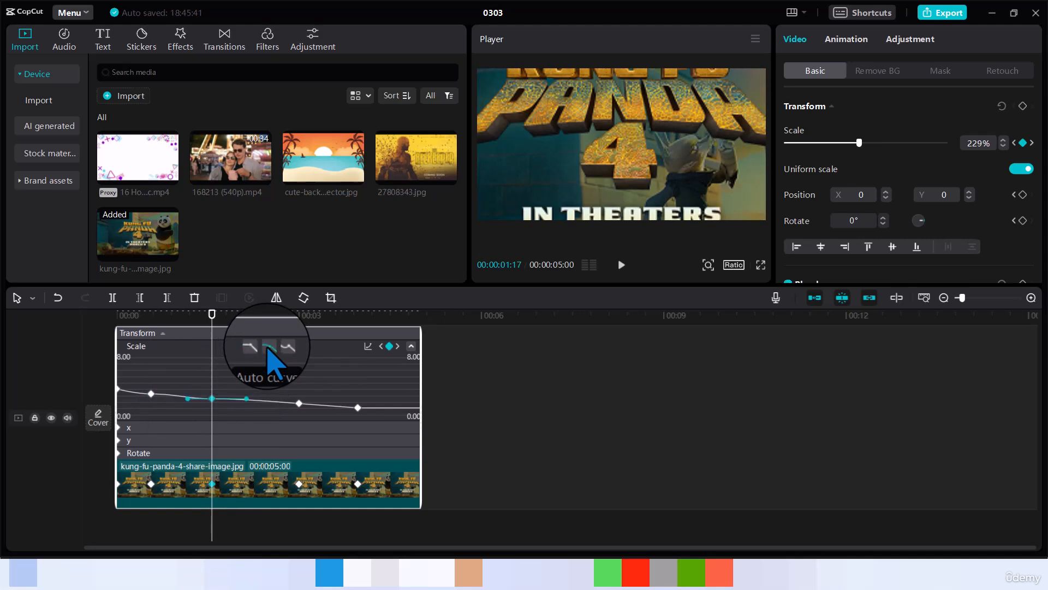
left_click(299, 403)
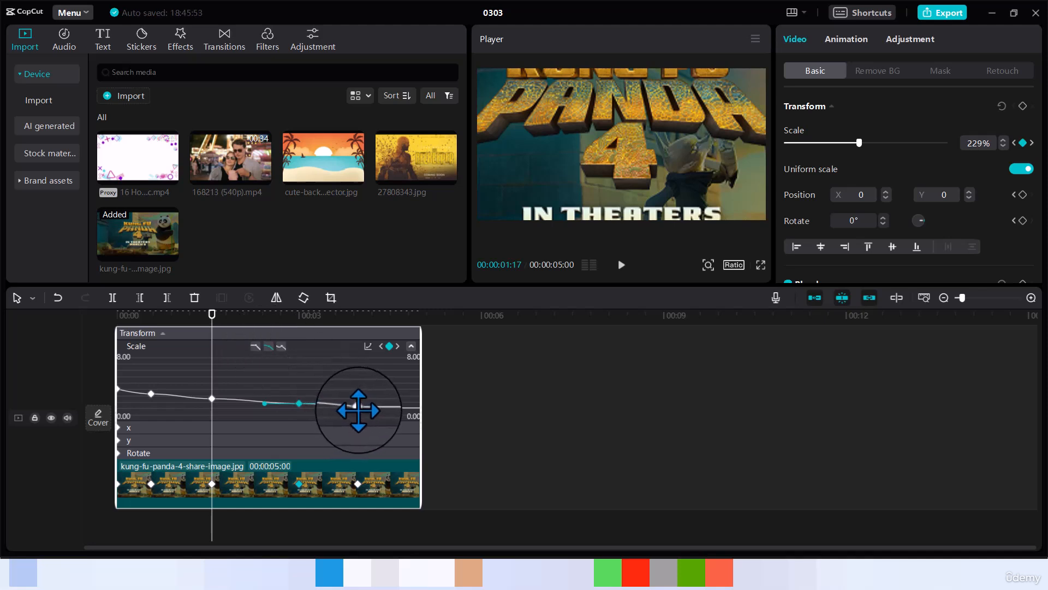
left_click(359, 407)
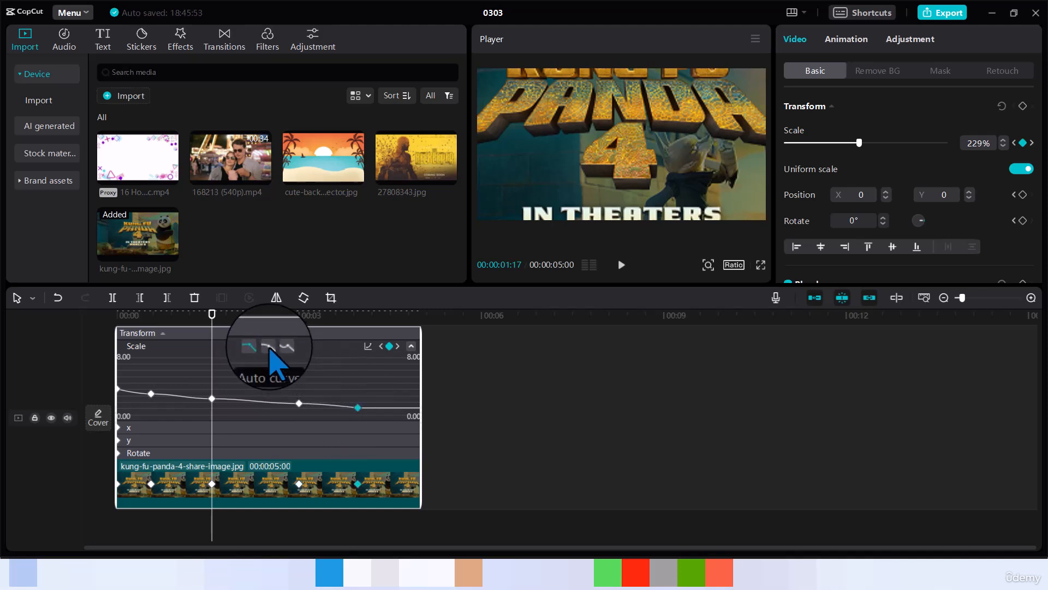
left_click(411, 348)
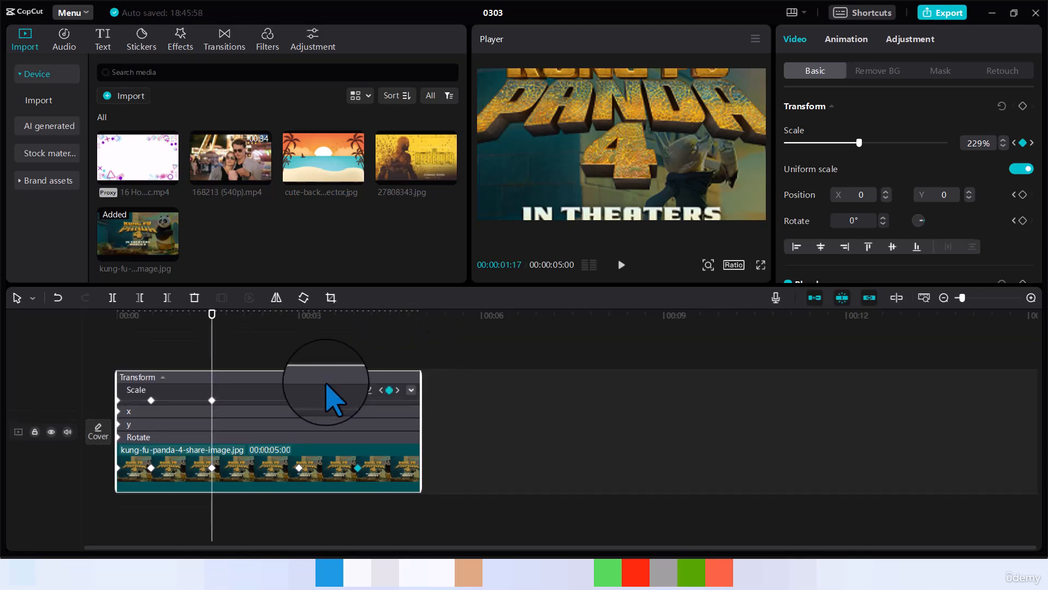
Fold the Transform rows and play the eased 365%-to-102% zoom-out from the start.
left_click(162, 378)
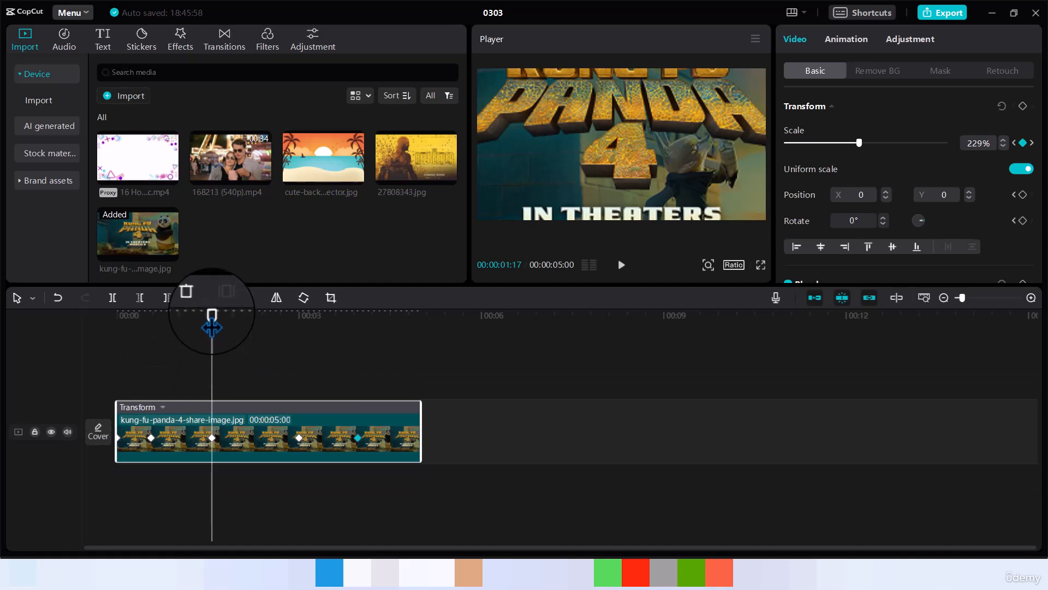
left_click_drag(212, 314, 101, 351)
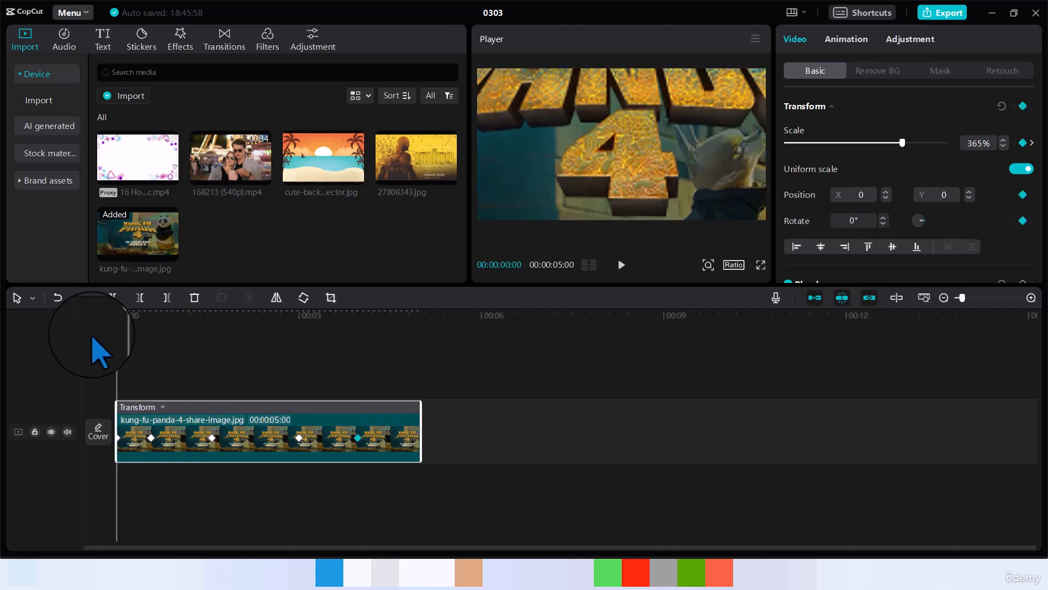
key("space")
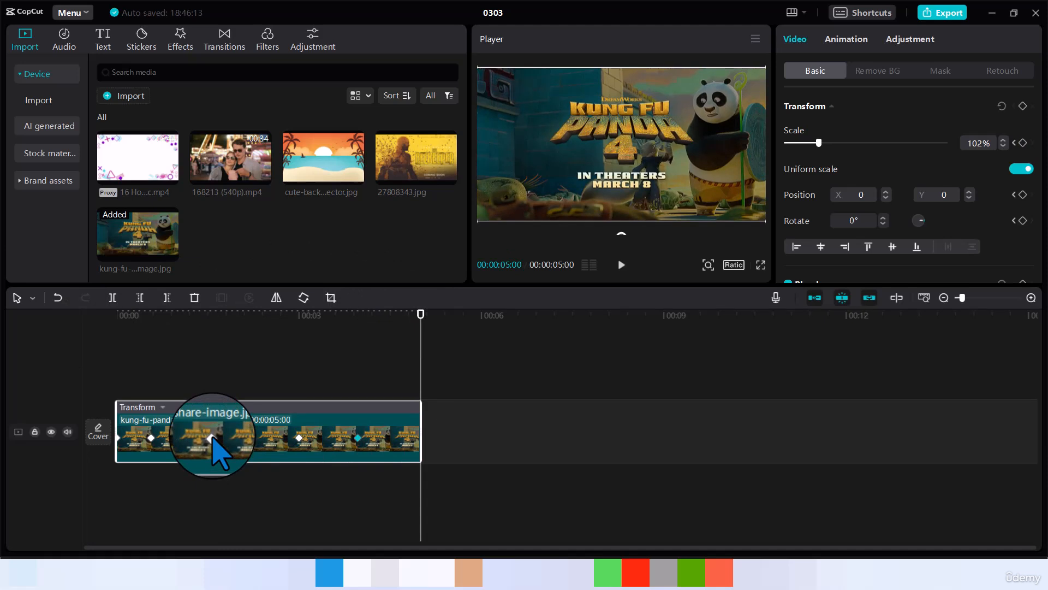
Add 27808343.jpg after the panda clip, shrunk to 45% in the bottom-right corner.
mouse_move(449, 175)
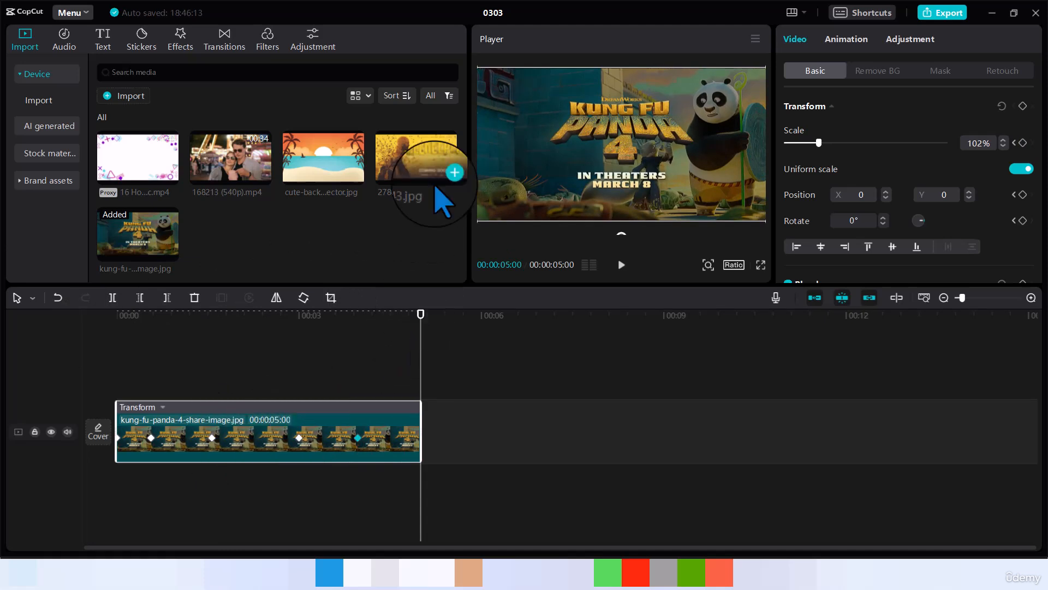
left_click(449, 175)
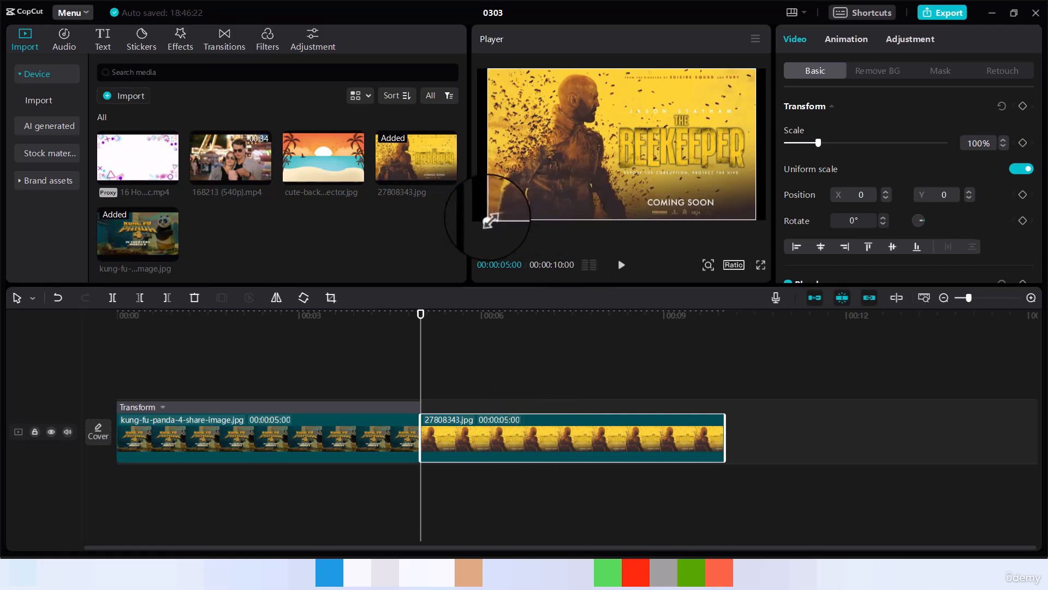
left_click_drag(490, 220, 480, 227)
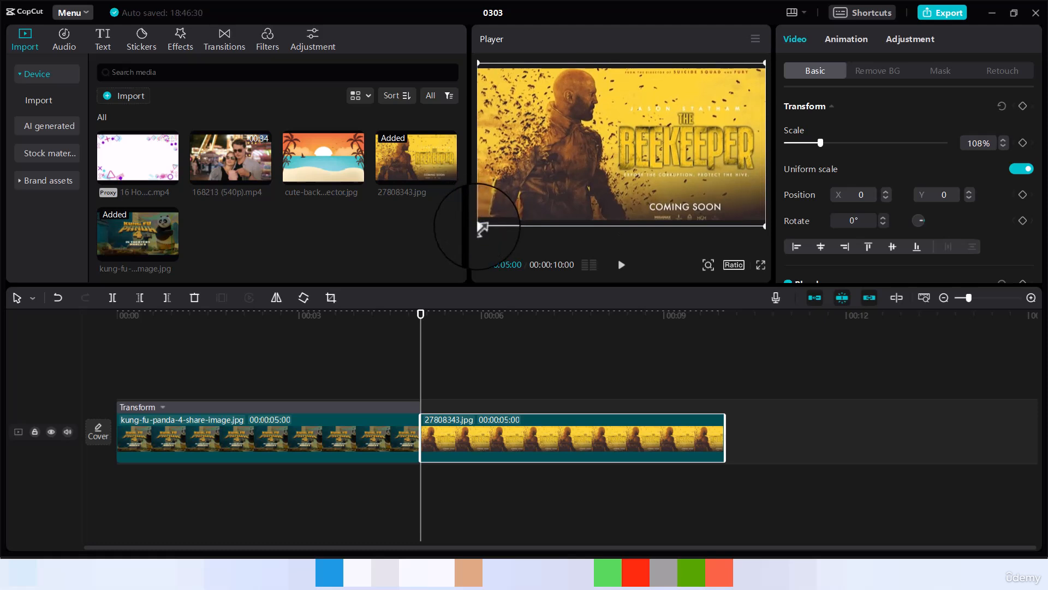
left_click_drag(481, 229, 698, 179)
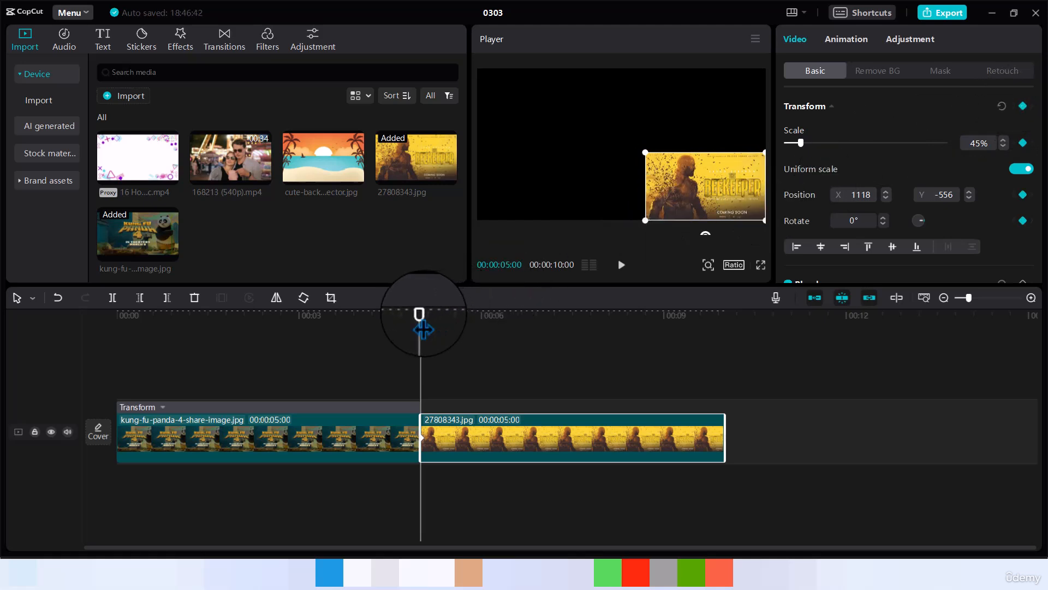
Keyframe the Beekeeper poster to centre at 5:24, top-left at 6:23, down the left side, then top-right at 9:06.
left_click_drag(424, 328, 469, 327)
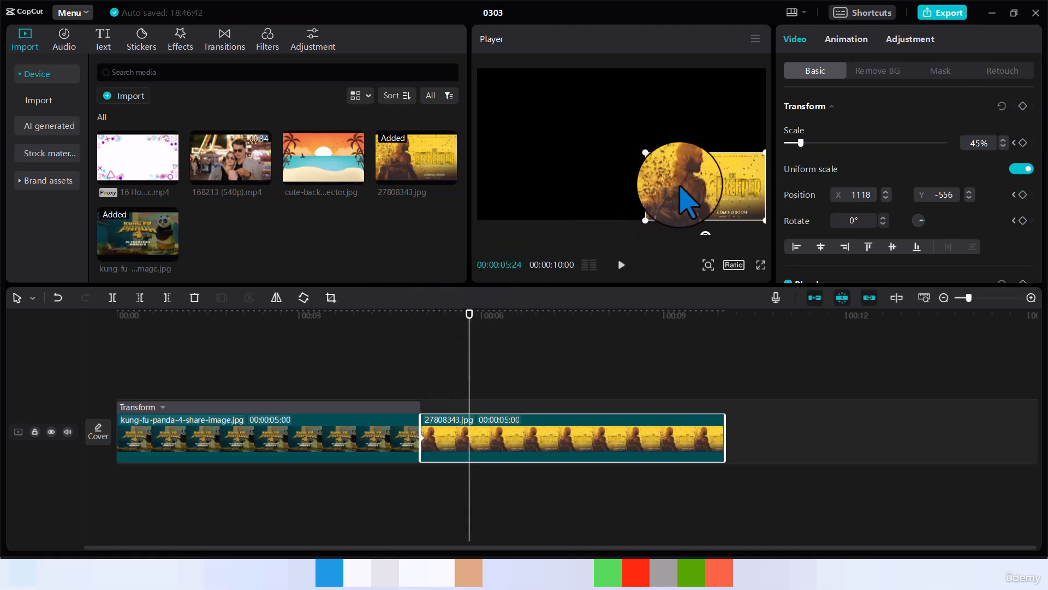
left_click_drag(685, 202, 611, 167)
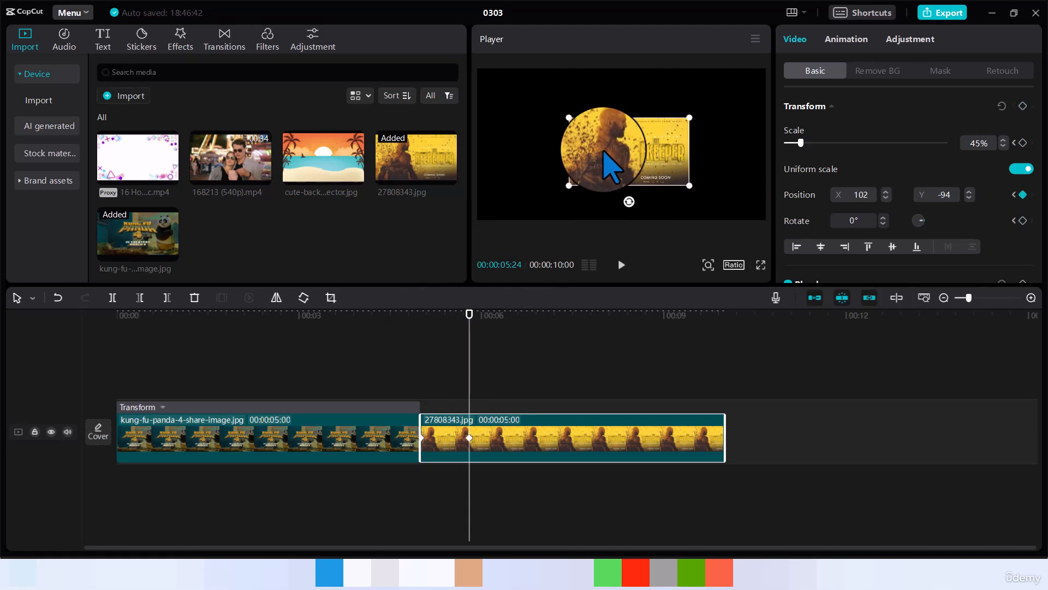
left_click_drag(469, 314, 529, 330)
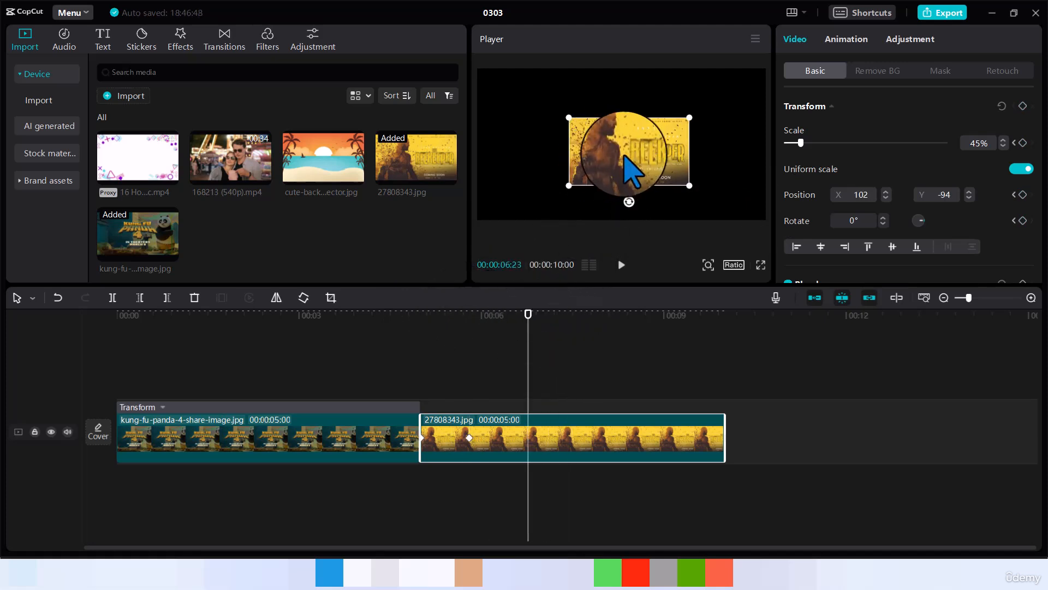
left_click_drag(627, 175, 536, 105)
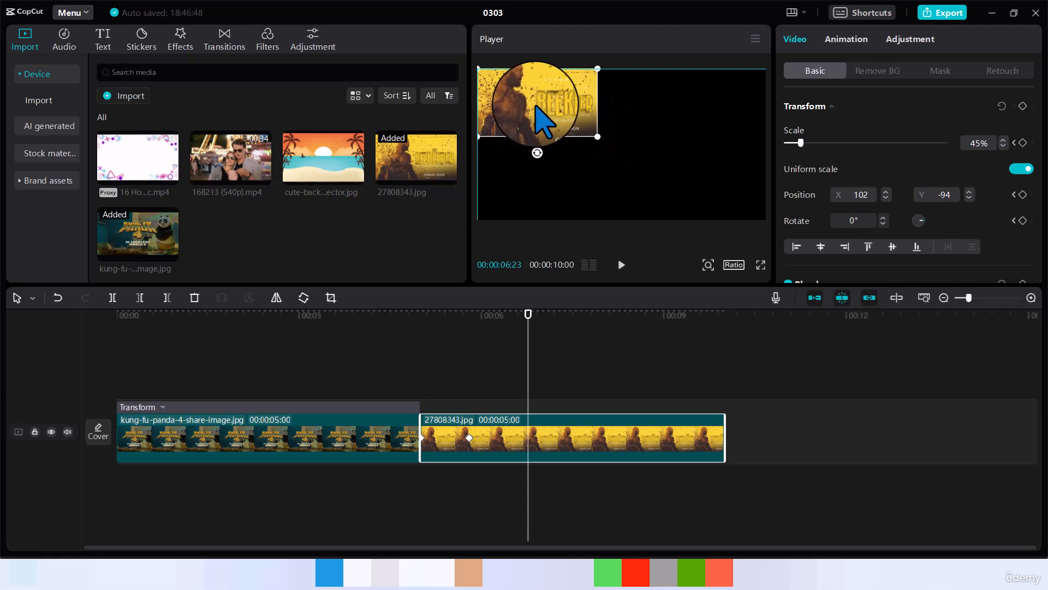
left_click_drag(526, 319, 605, 327)
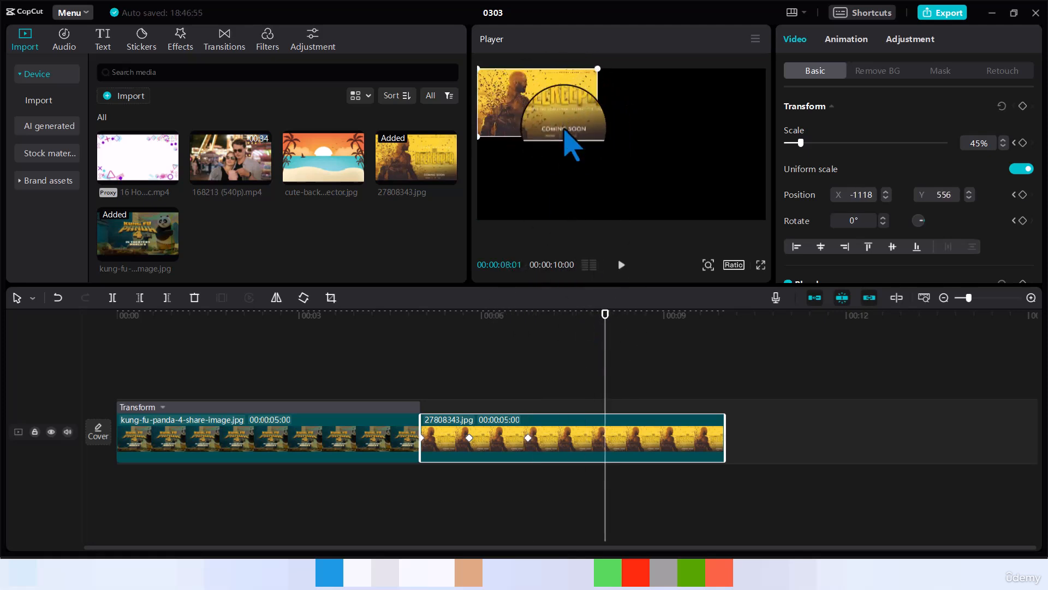
left_click_drag(567, 98, 565, 163)
left_click_drag(605, 320, 675, 326)
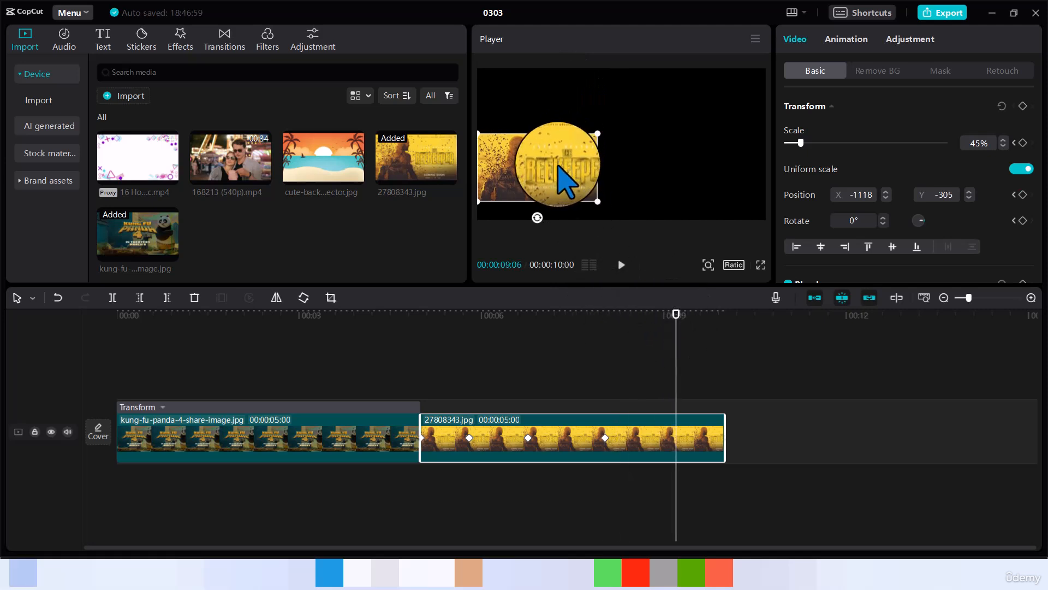
left_click_drag(562, 175, 724, 103)
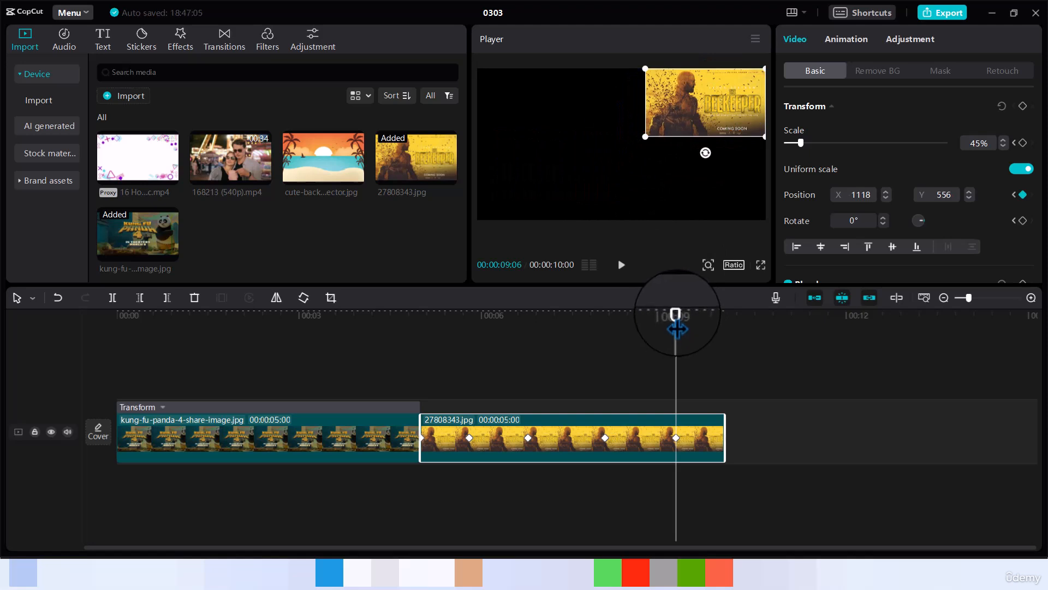
left_click_drag(677, 328, 732, 339)
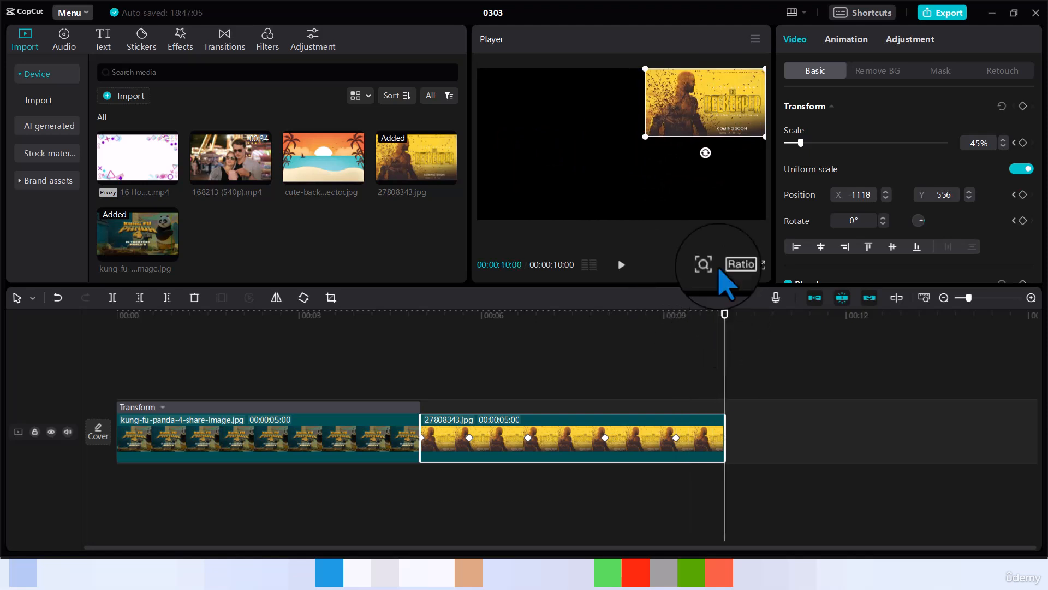
At the clip's end, size the Beekeeper poster to fill the frame at 111%, X -72, Y 53.
left_click_drag(637, 131, 488, 183)
left_click_drag(623, 142, 550, 177)
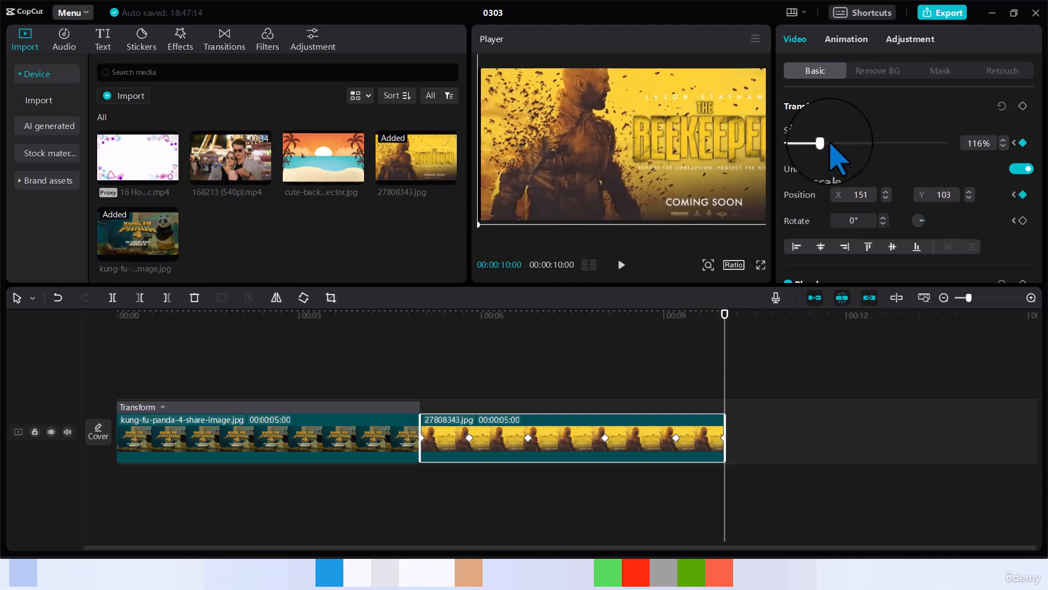
left_click_drag(823, 143, 821, 143)
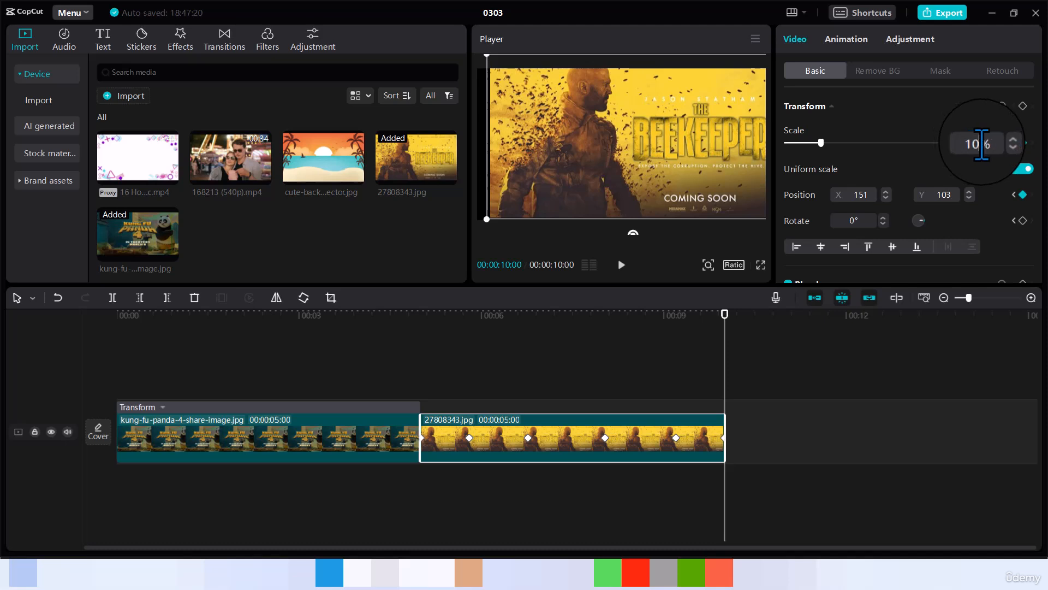
left_click(626, 175)
left_click_drag(618, 158, 605, 160)
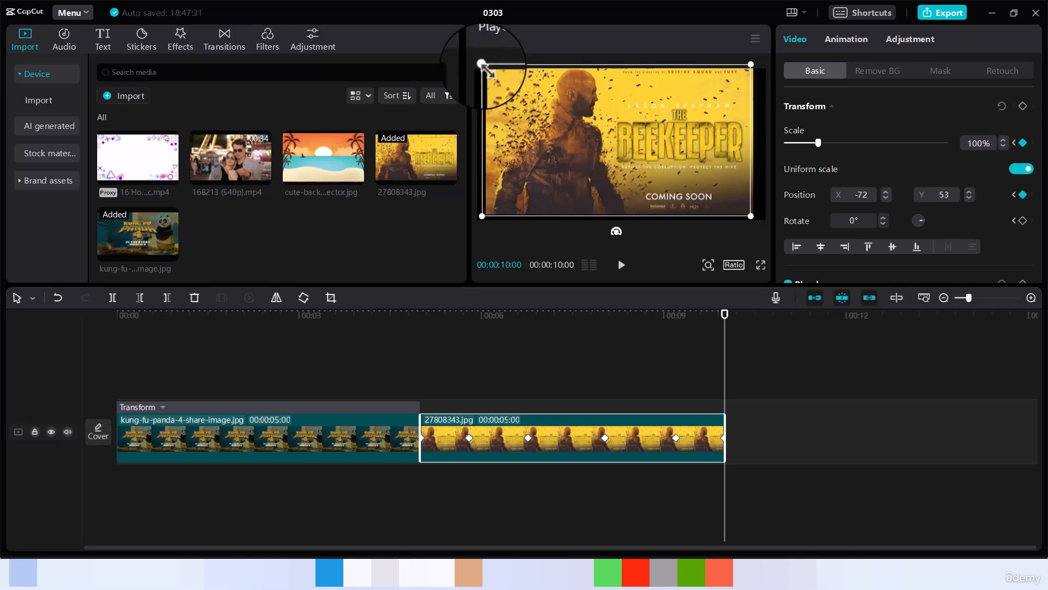
left_click_drag(482, 65, 453, 60)
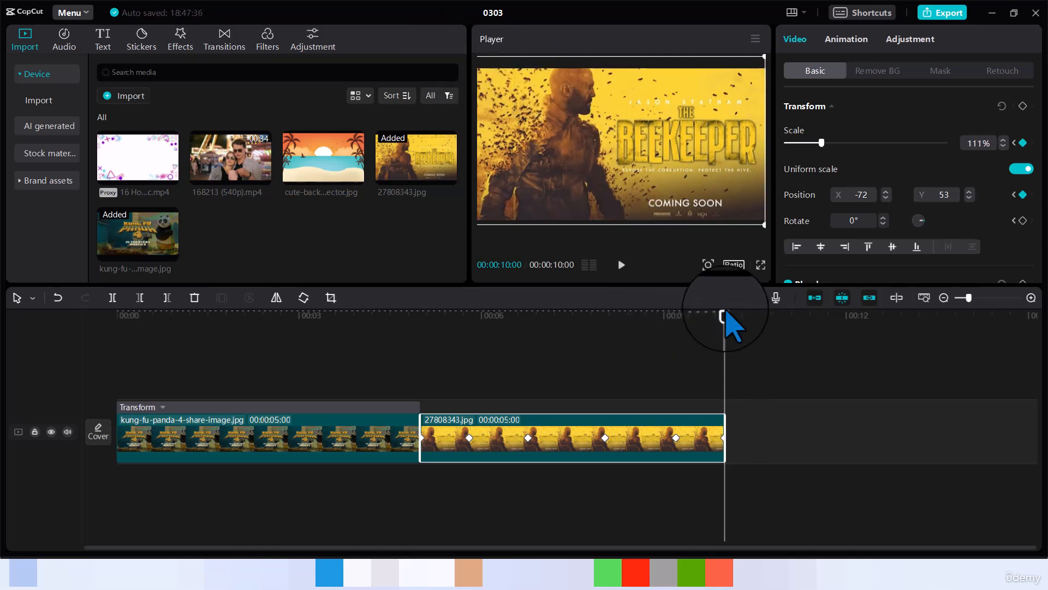
left_click(420, 361)
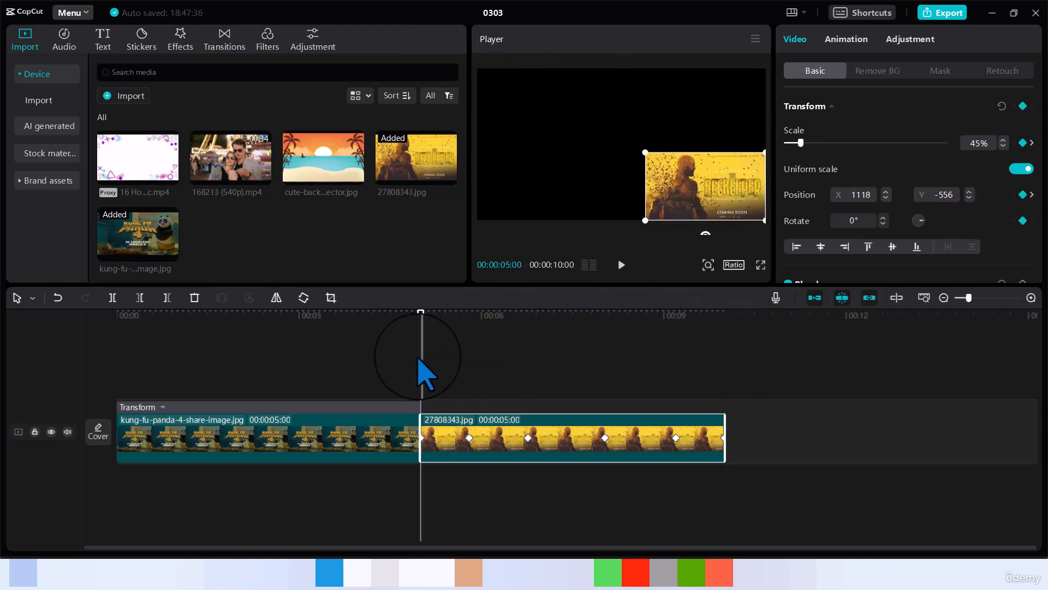
key("space")
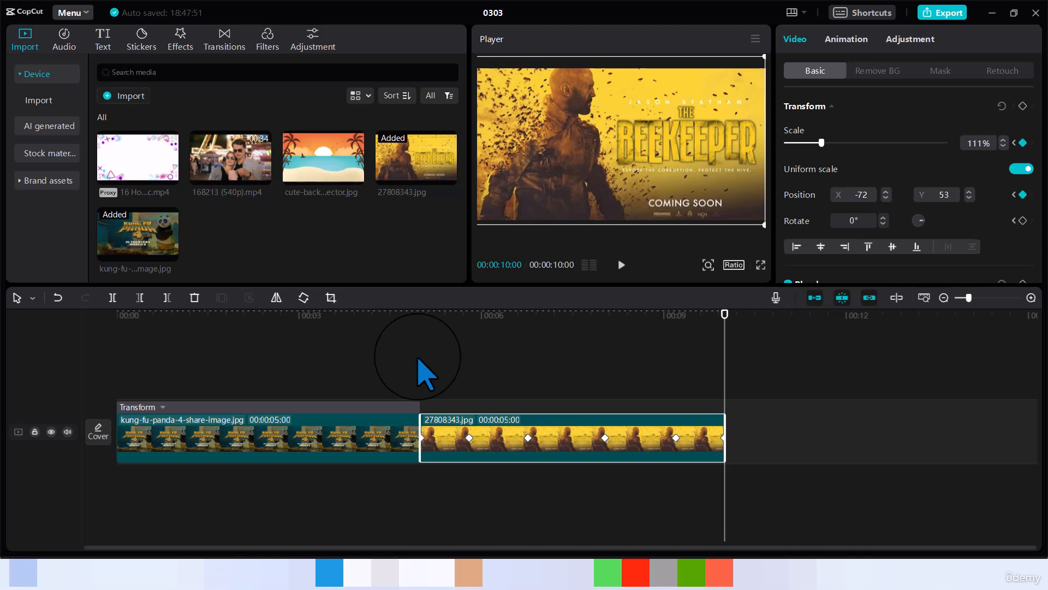
mouse_move(720, 573)
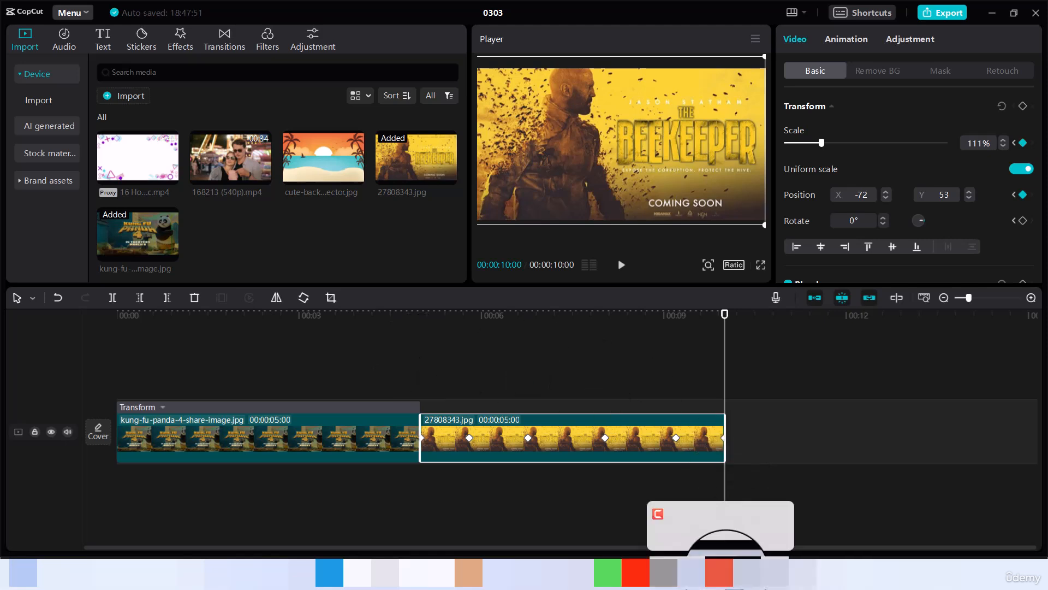